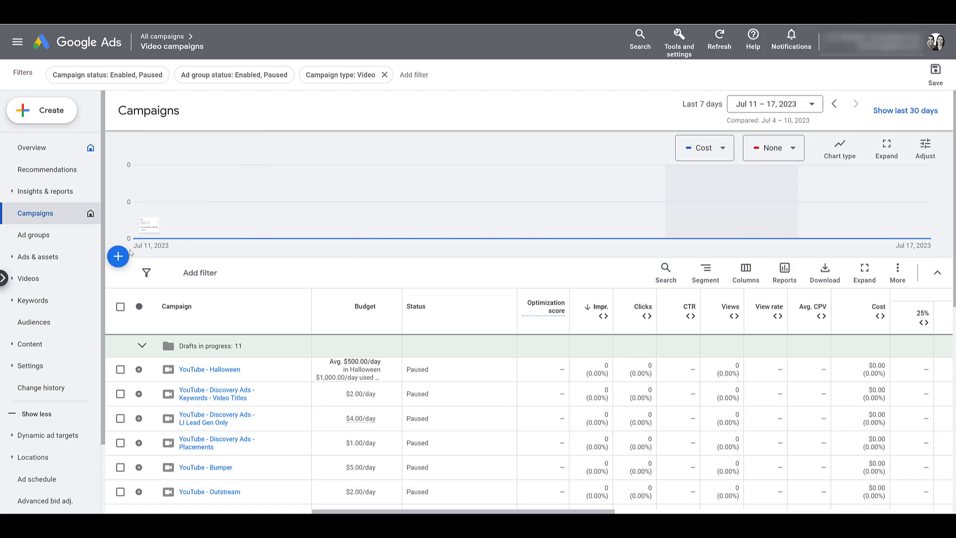
Start a new campaign from the blue + menu.
left_click(118, 260)
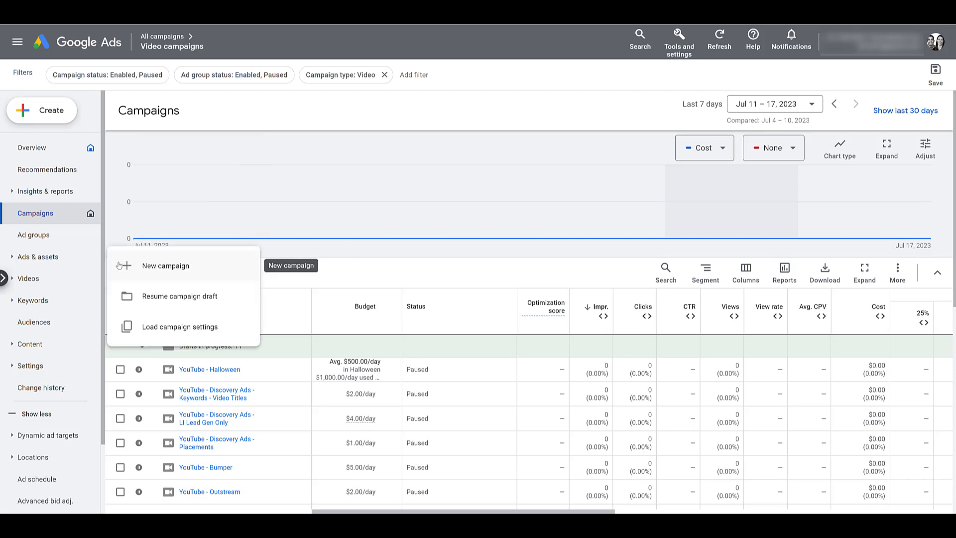
left_click(231, 277)
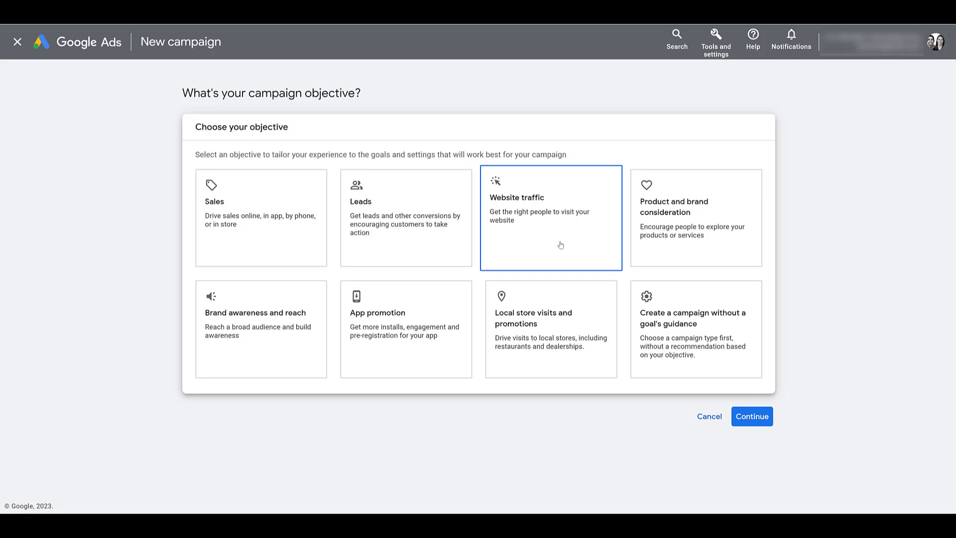
Skip goal guidance, choose the Video campaign type, and continue to general settings.
left_click(723, 303)
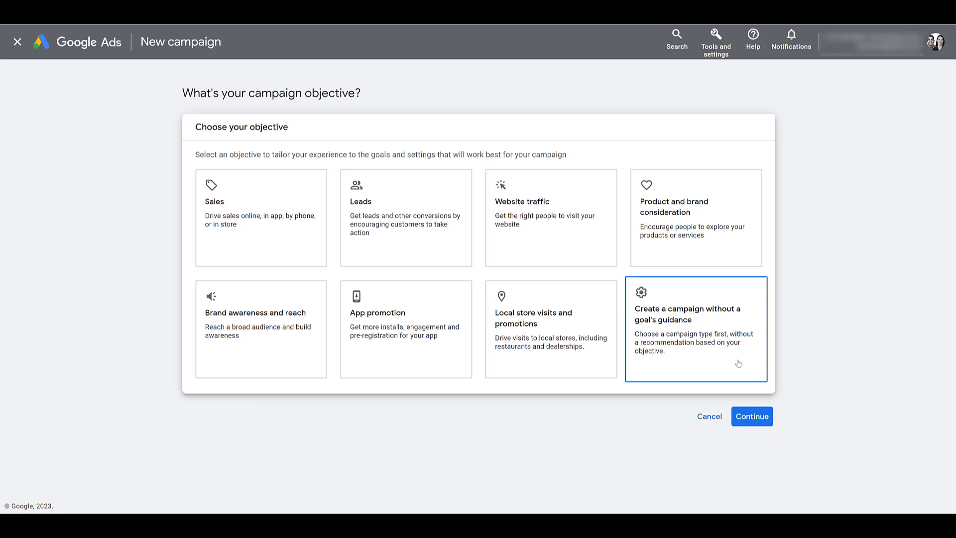
left_click(278, 350)
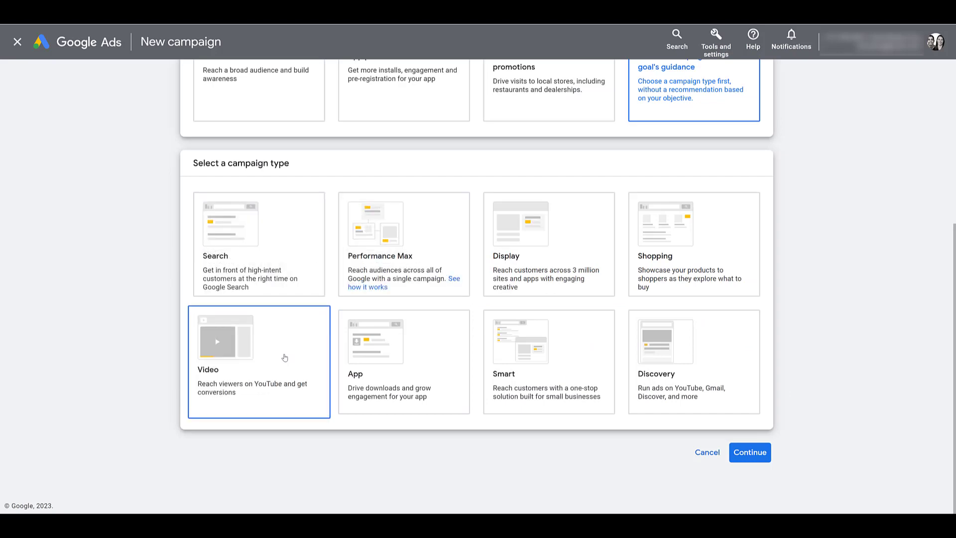
scroll(438, 254, "down", 4)
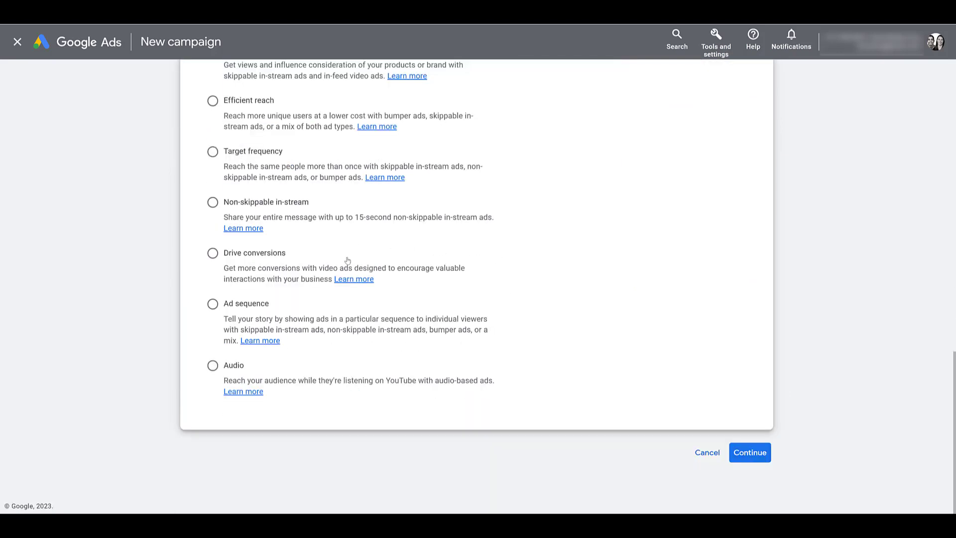
scroll(378, 211, "up", 2)
scroll(563, 227, "down", 2)
left_click(741, 460)
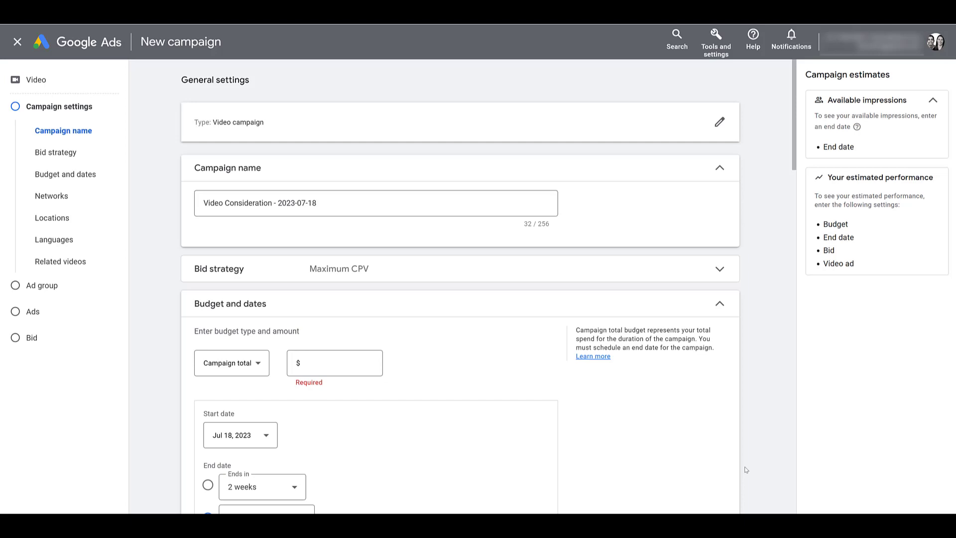
Scroll through the campaign name, bid strategy and budget settings to review them.
scroll(678, 436, "down", 4)
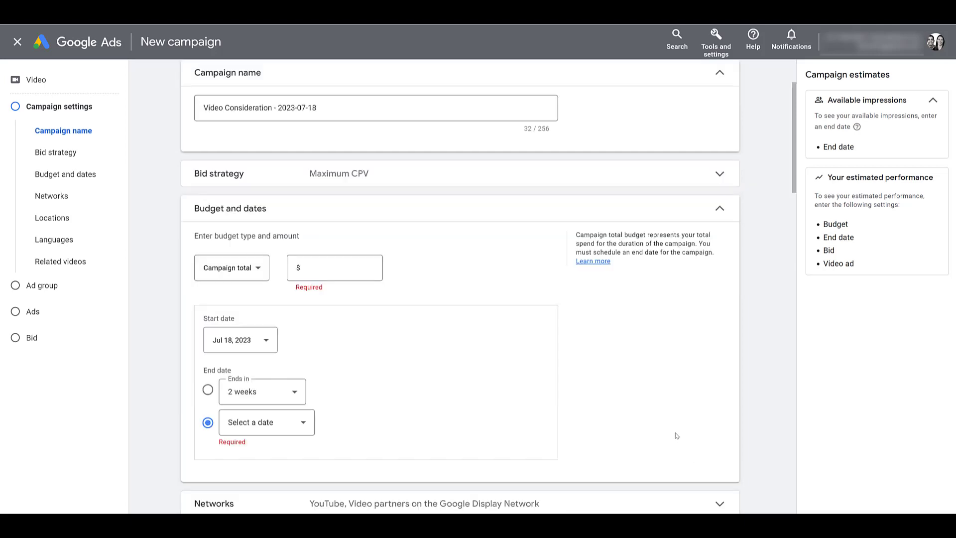
scroll(677, 435, "up", 4)
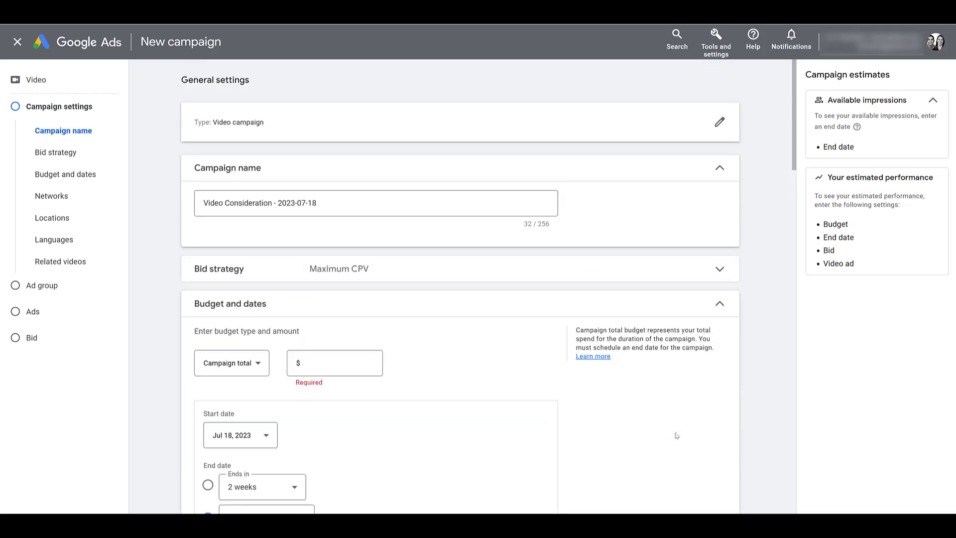
scroll(677, 436, "down", 10)
scroll(676, 437, "up", 8)
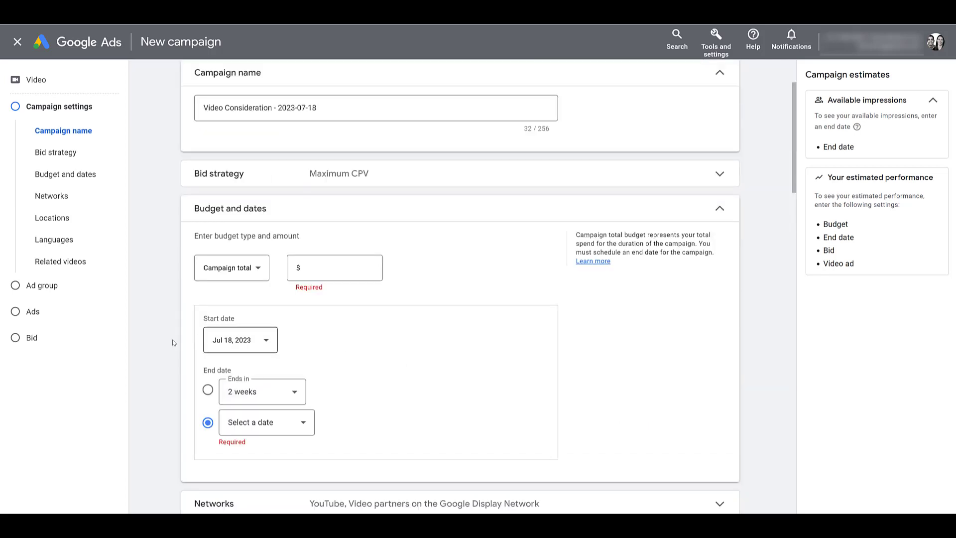
Rename the ad group to 'Dynamic Lineups' and expand its Placements targeting.
left_click(86, 292)
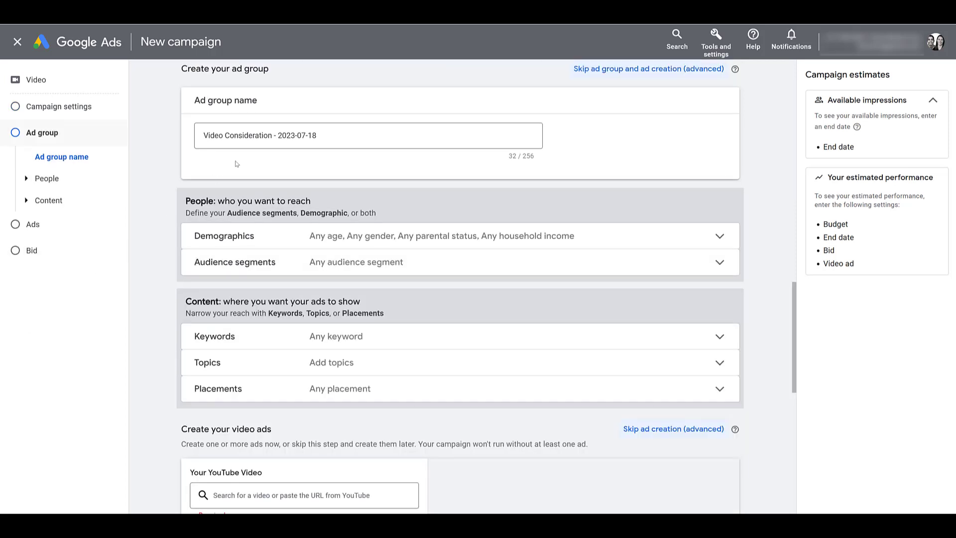
triple_click(259, 133)
type("Dynamic Lineups")
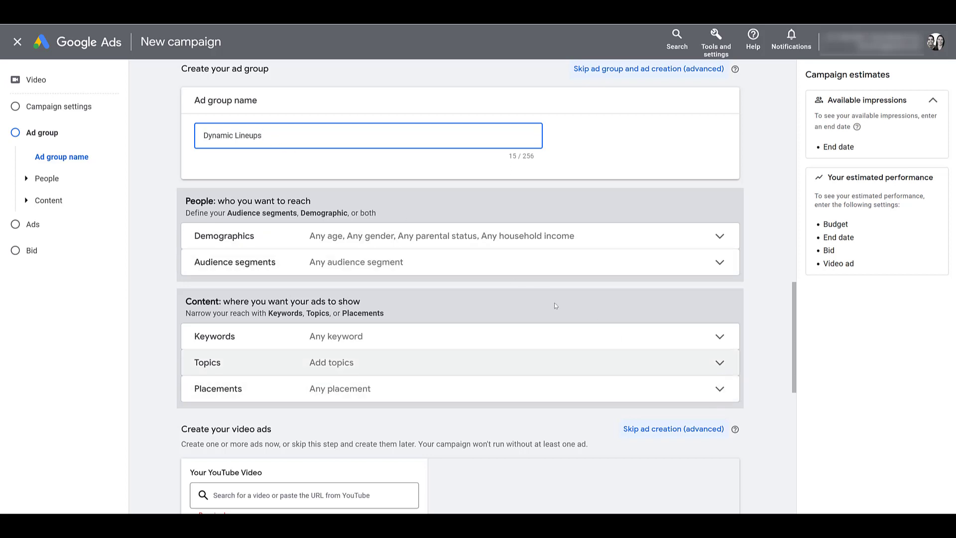
left_click(728, 394)
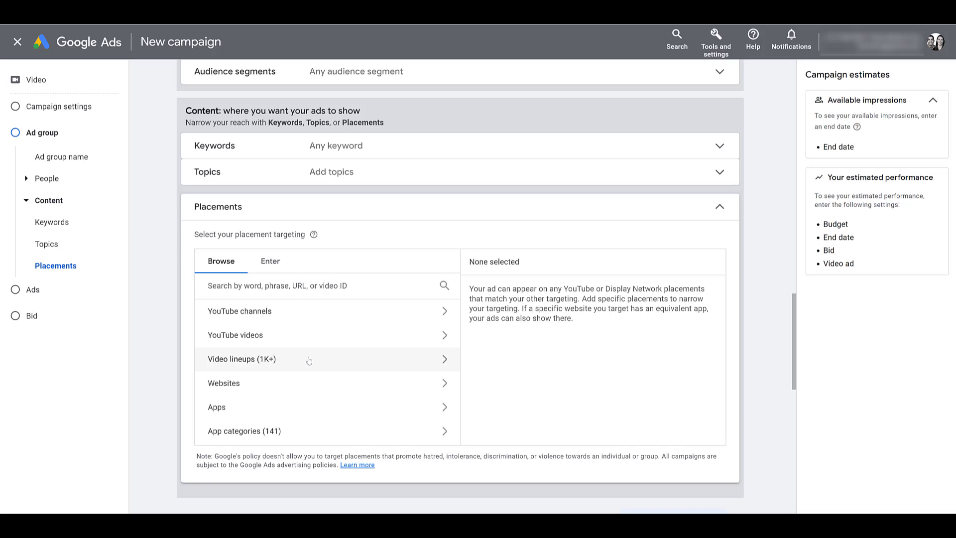
Browse the Video lineups placement categories.
left_click(308, 361)
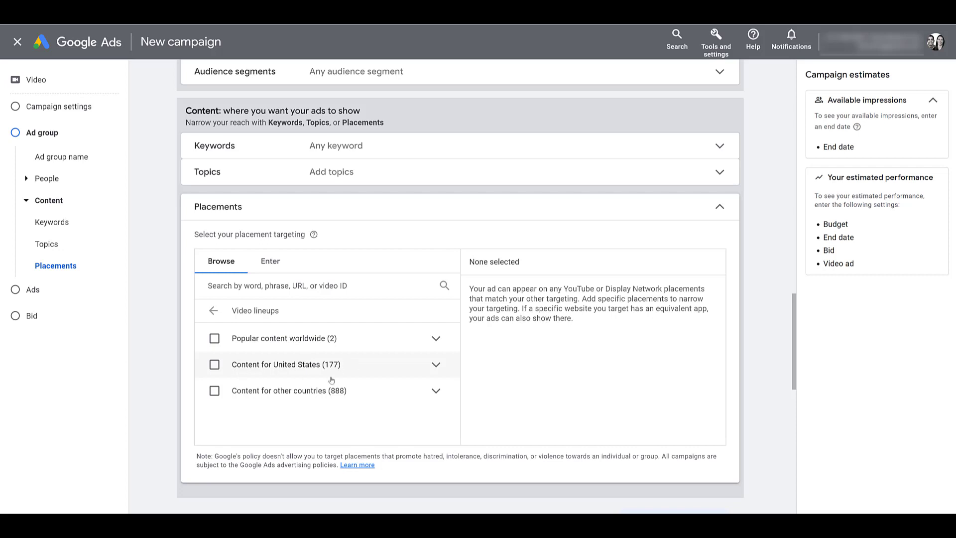
Expand and then collapse the Popular content worldwide lineups to look them over.
left_click(436, 339)
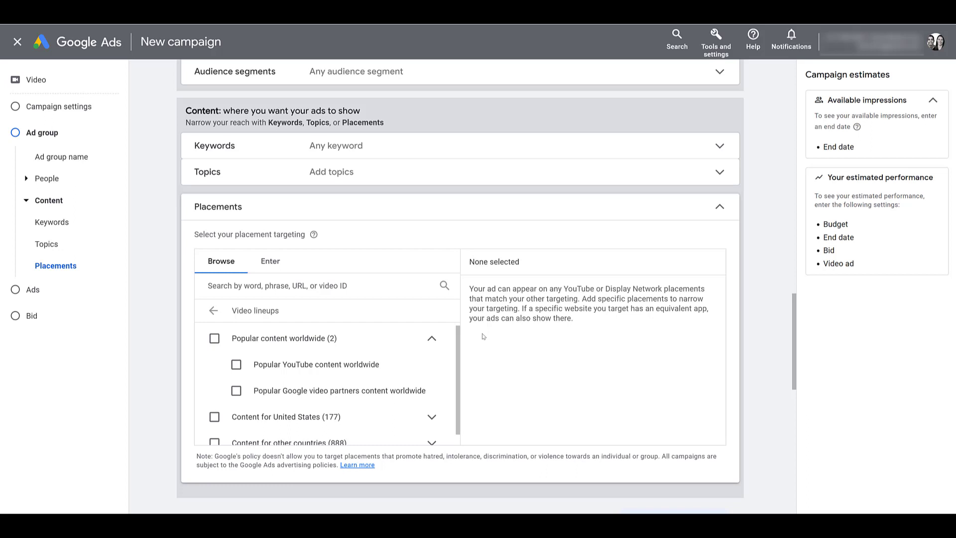
left_click(434, 340)
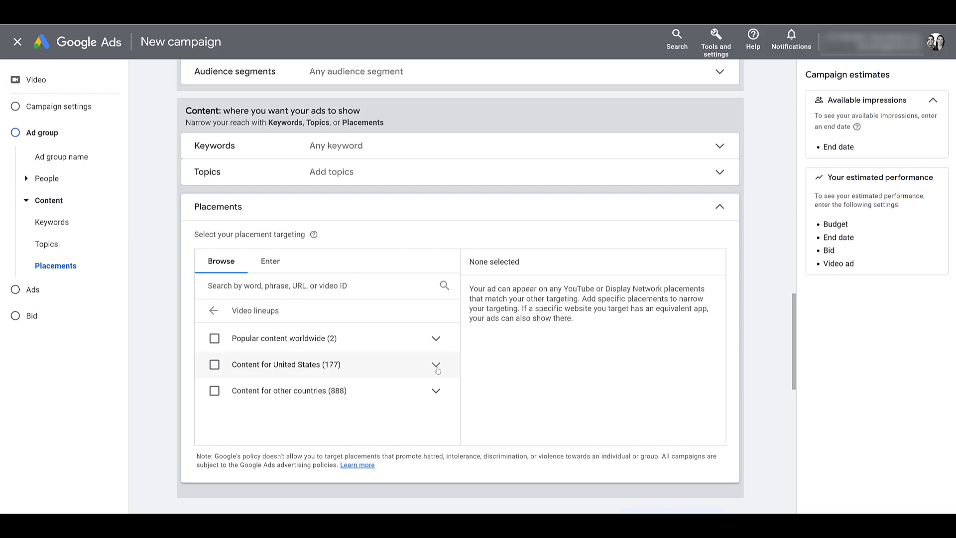
Search the lineups for 'olymp' and reveal the US Summer Olympics lineup.
left_click(436, 366)
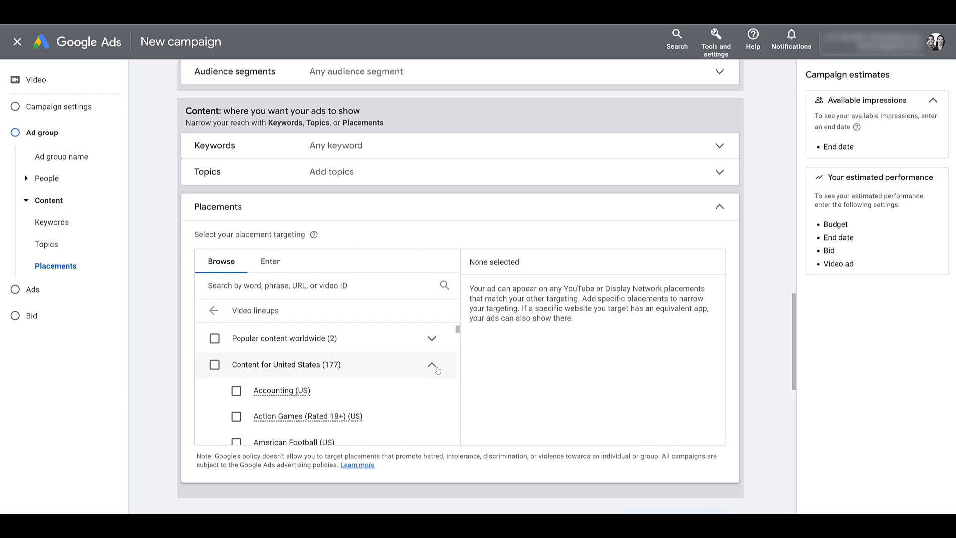
left_click(284, 291)
type("olymp")
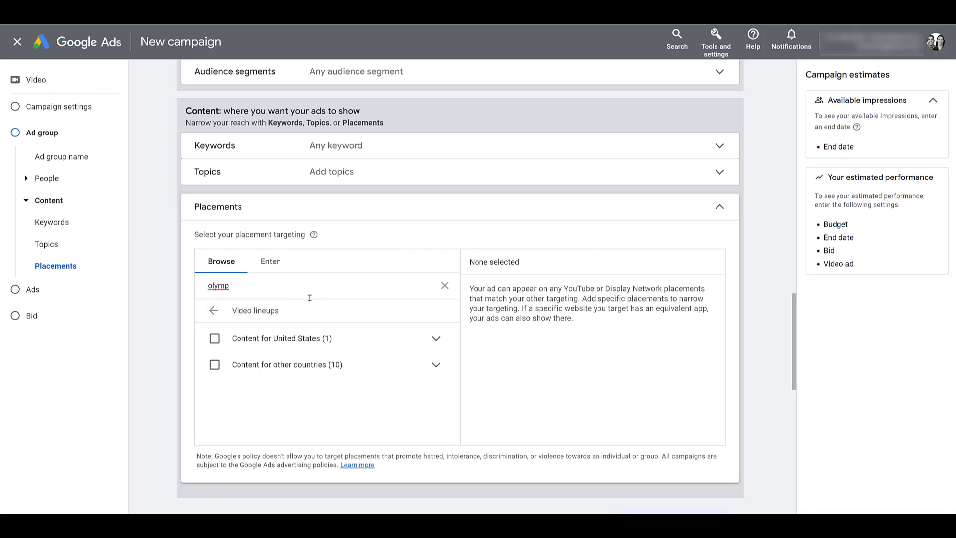
left_click(437, 339)
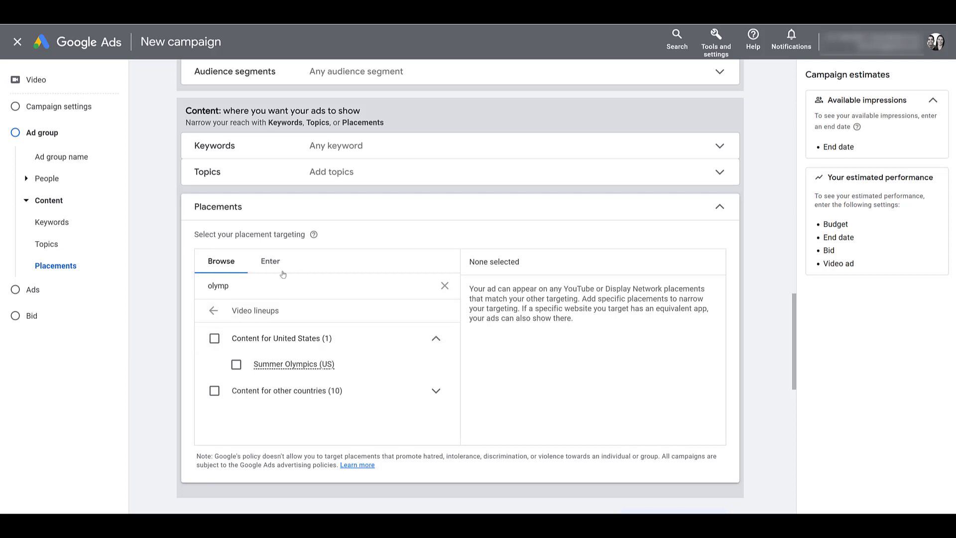
Replace the search with 'christmas' to show the two US Christmas lineups.
double_click(246, 286)
type("christmas")
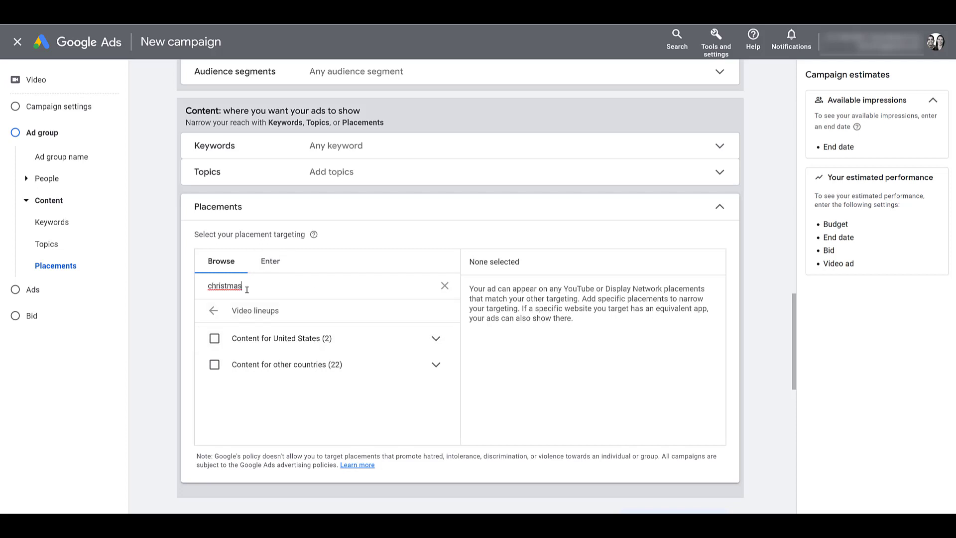
left_click(436, 340)
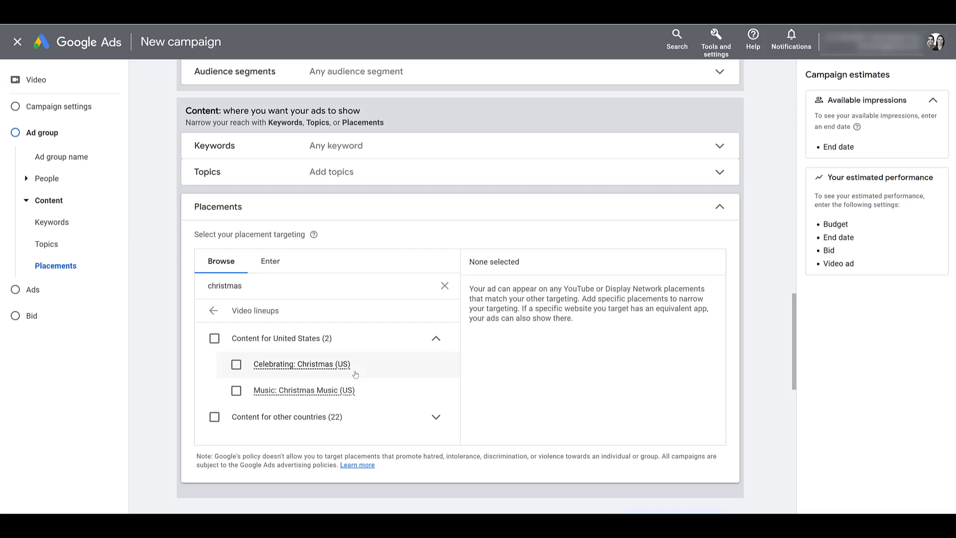
Clear the search, reopen the US video lineups and scroll down to Yoga (US).
left_click(445, 286)
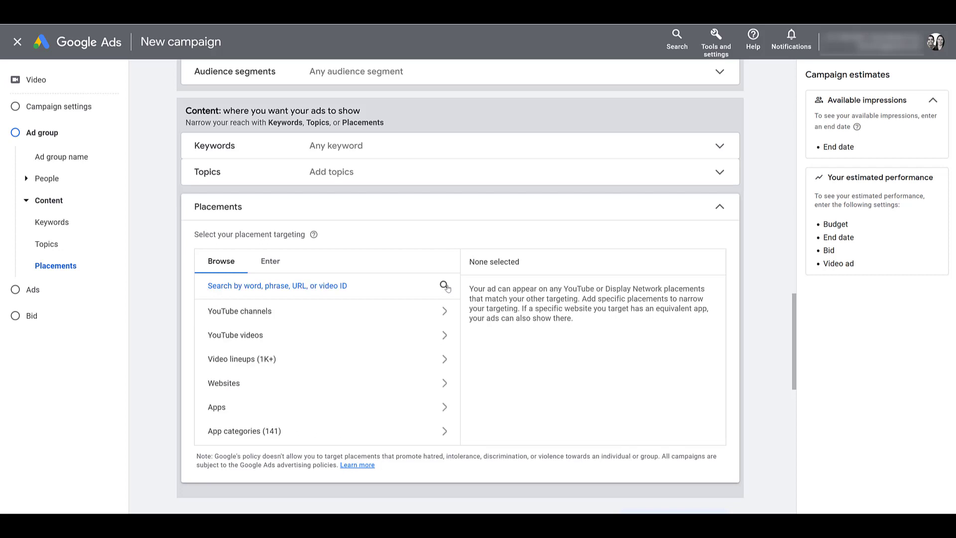
left_click(370, 367)
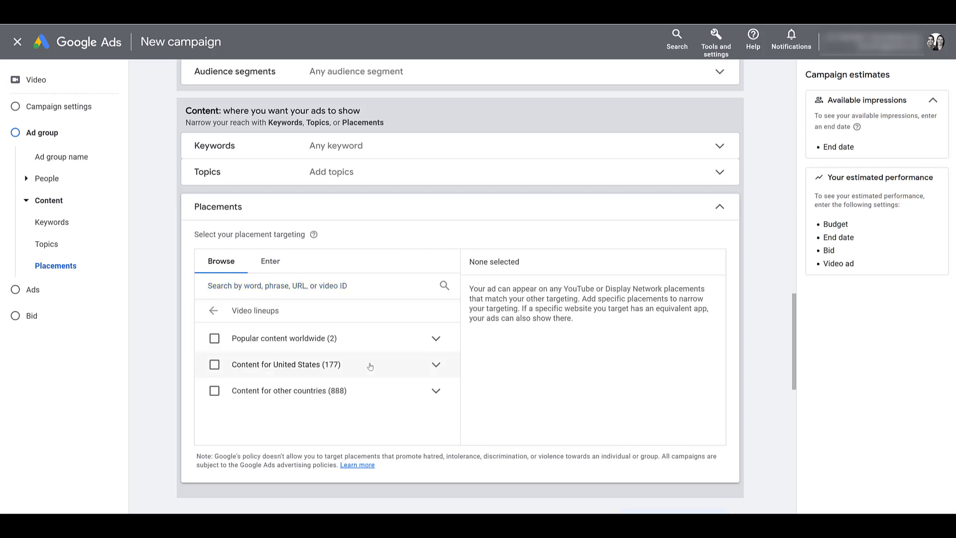
left_click(370, 366)
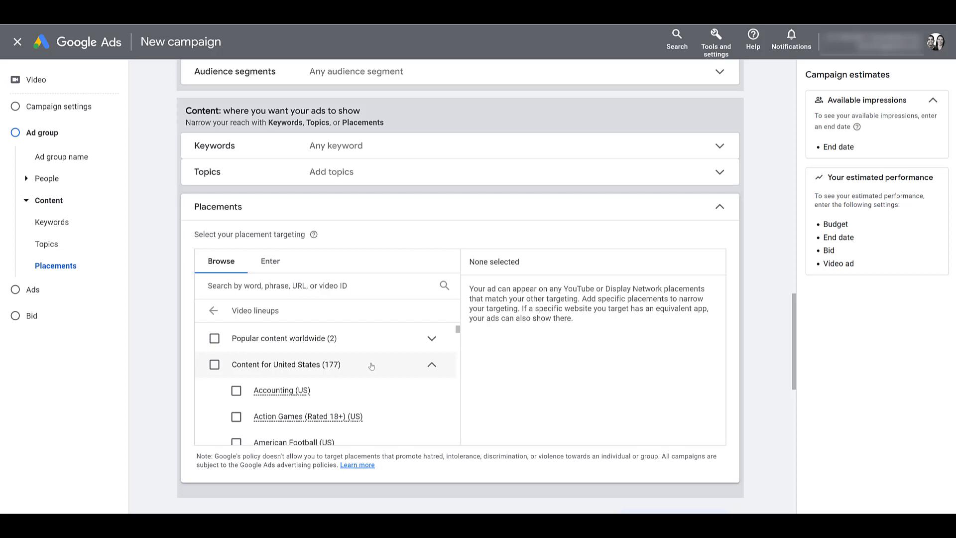
scroll(374, 365, "down", 1)
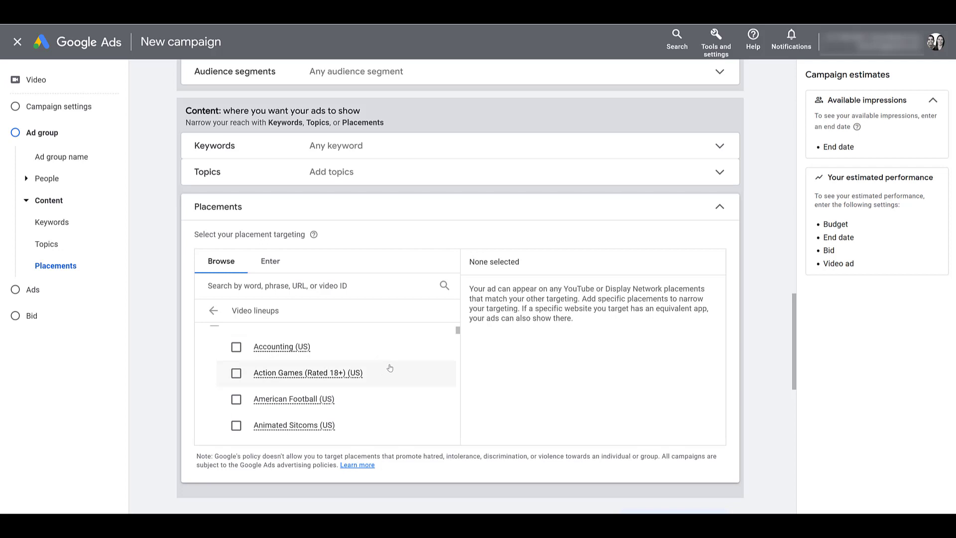
scroll(388, 369, "down", 1)
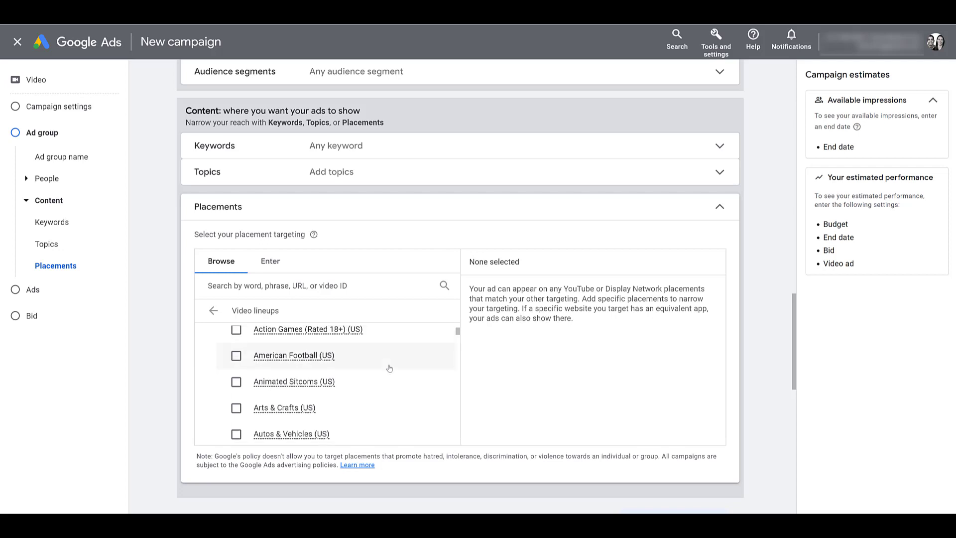
scroll(389, 369, "down", 2)
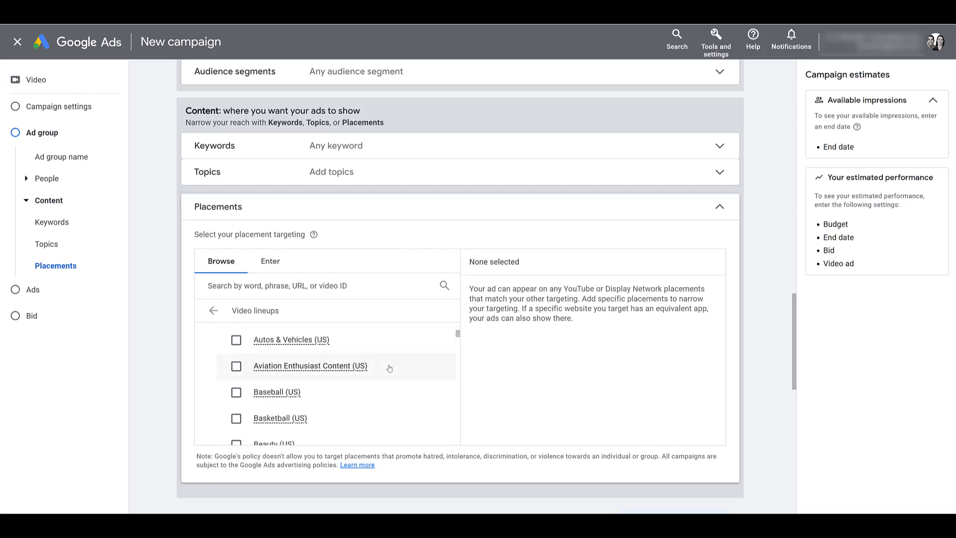
scroll(389, 369, "down", 3)
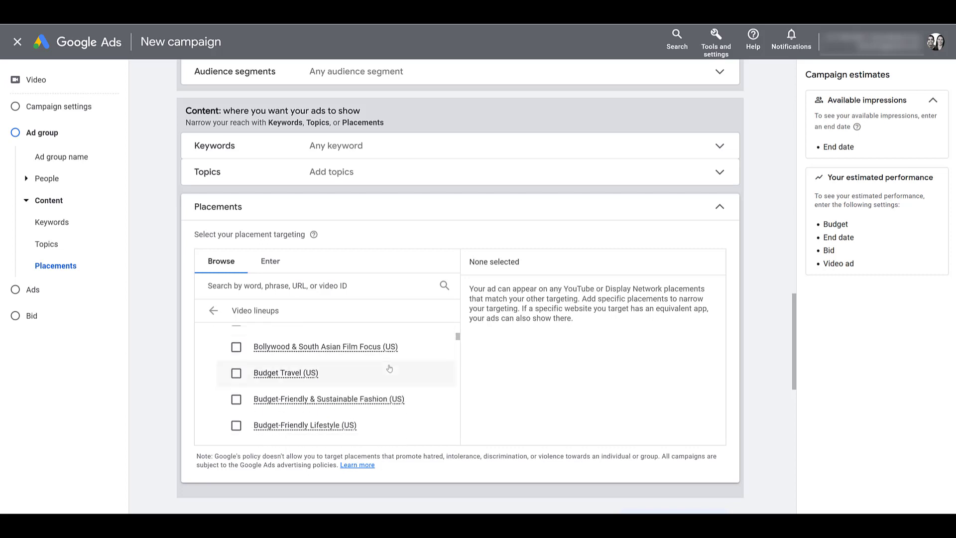
scroll(389, 368, "down", 3)
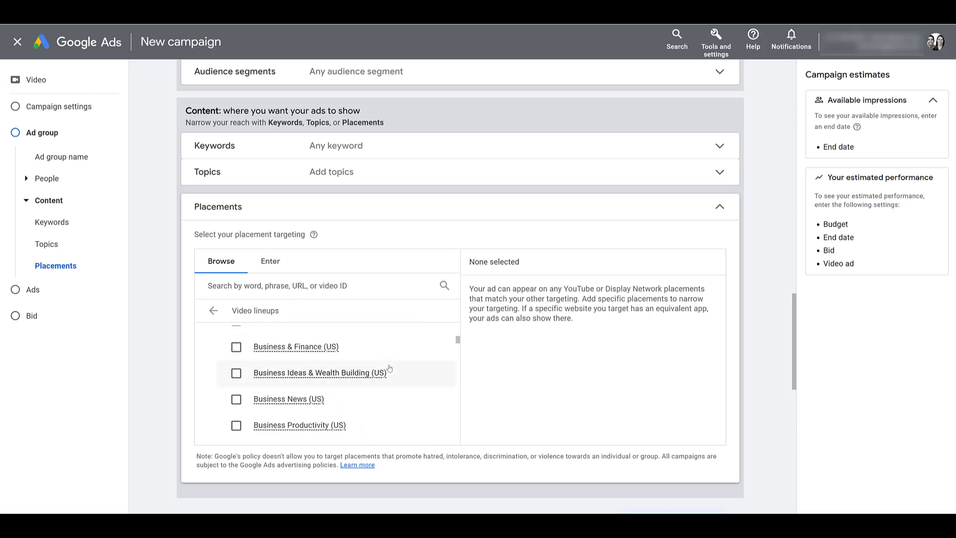
scroll(389, 369, "down", 4)
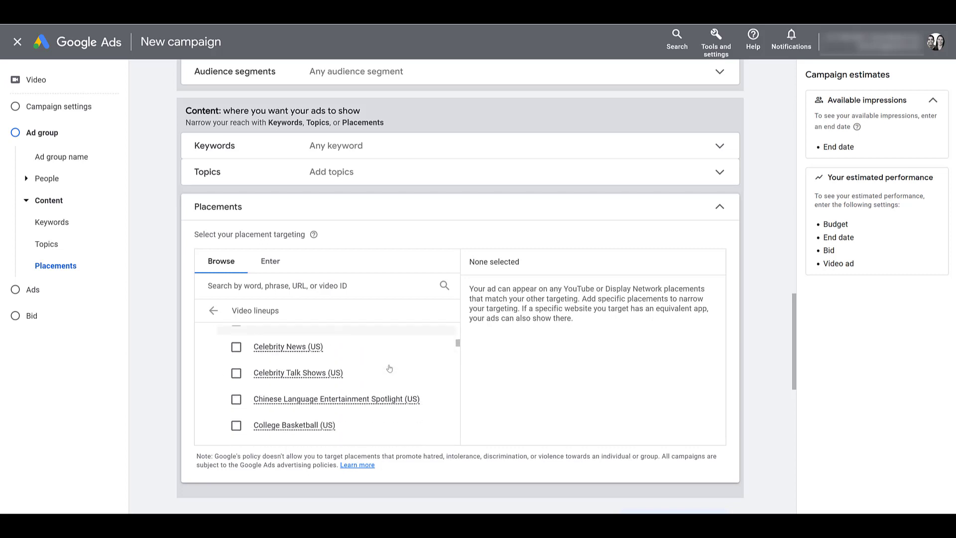
scroll(389, 369, "down", 1)
scroll(389, 368, "down", 1)
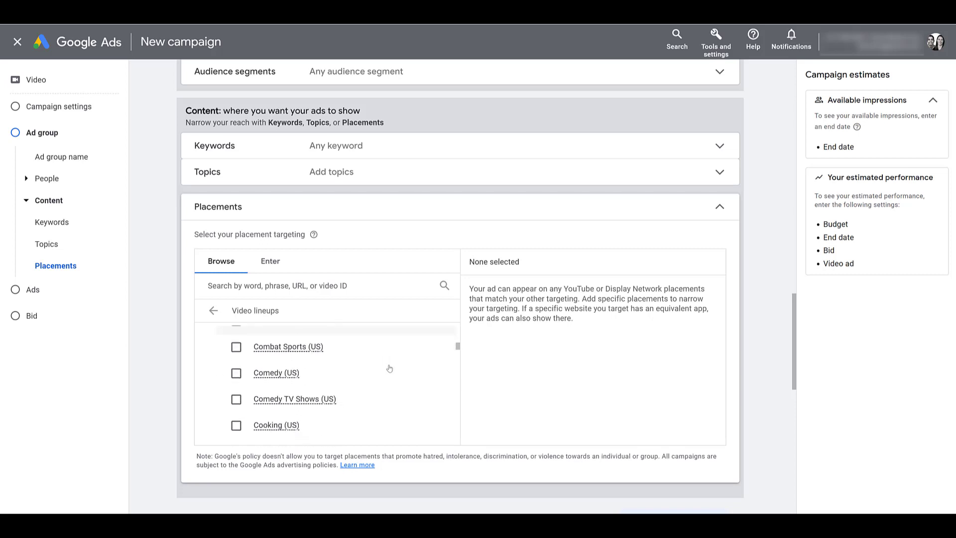
scroll(390, 369, "down", 1)
scroll(389, 368, "down", 2)
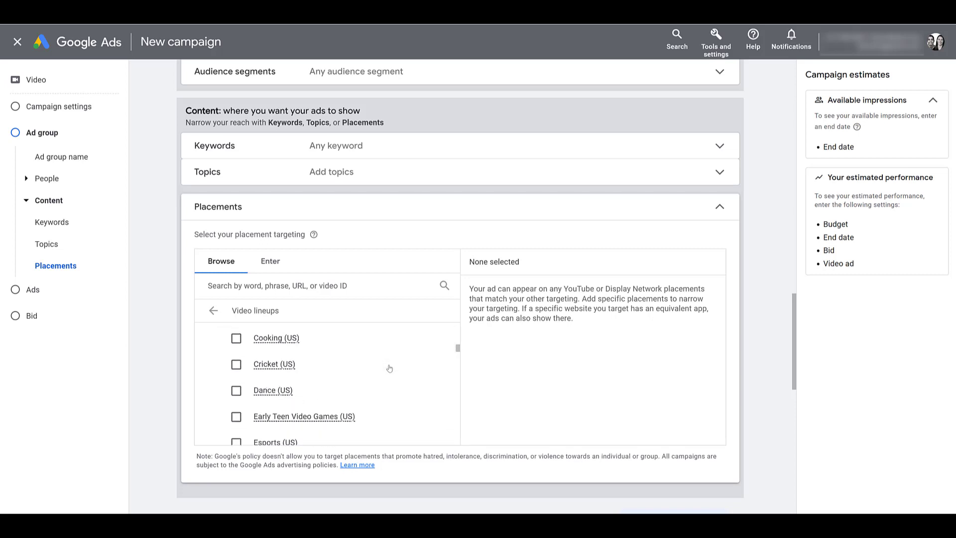
scroll(390, 369, "down", 1)
scroll(390, 368, "down", 1)
mouse_move(389, 368)
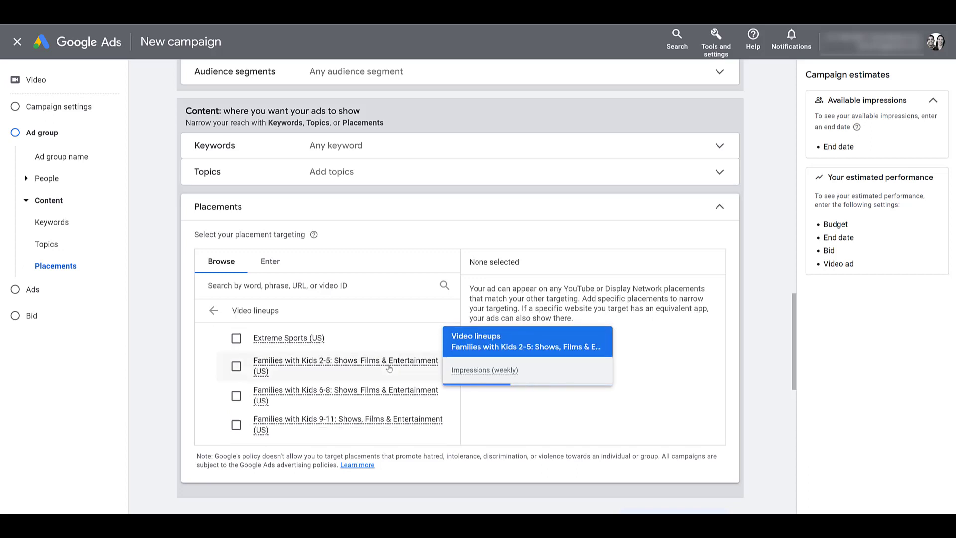
scroll(390, 368, "down", 1)
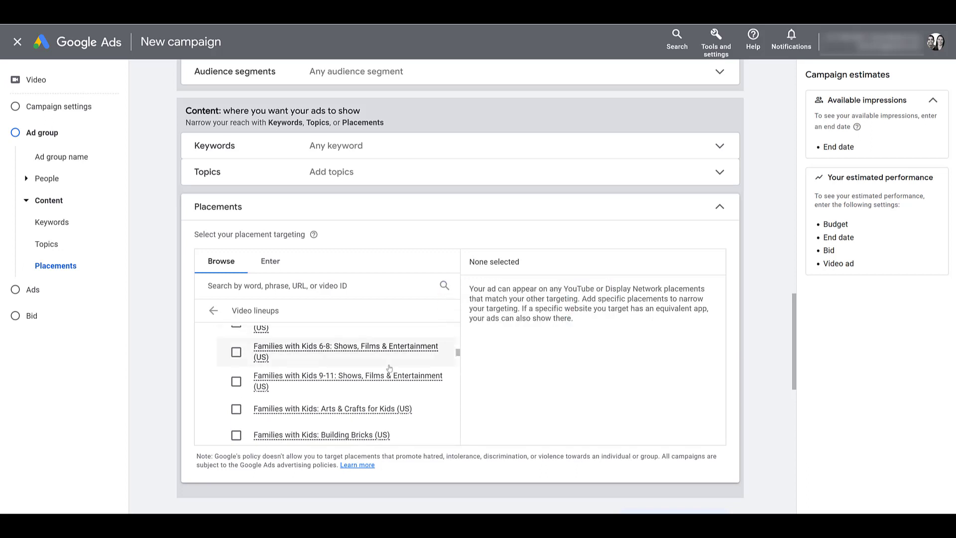
scroll(390, 369, "down", 1)
scroll(390, 369, "down", 1)
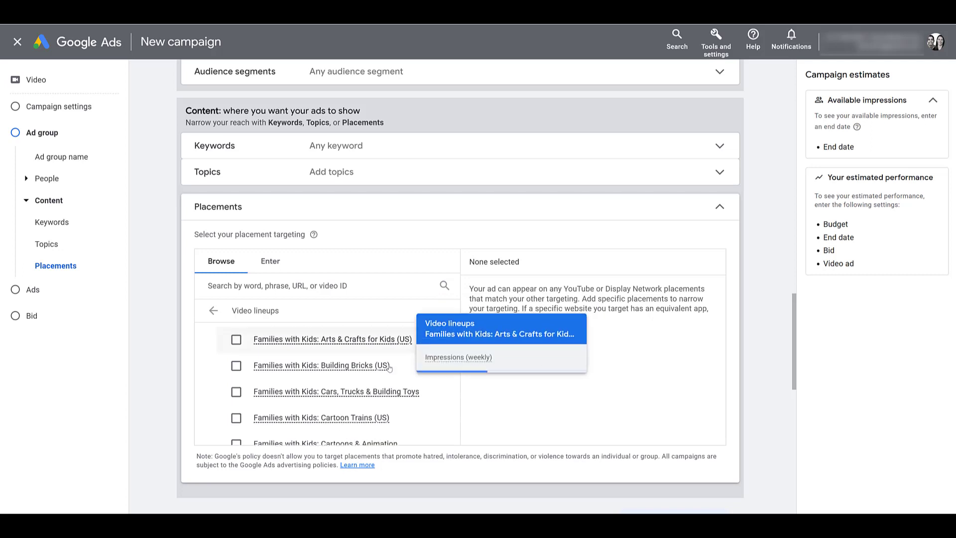
scroll(438, 356, "down", 1)
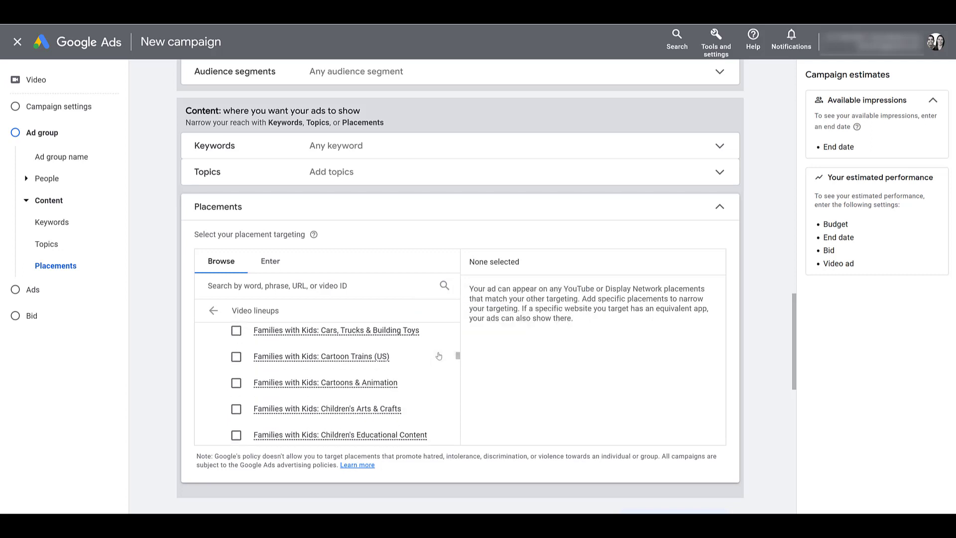
scroll(439, 356, "down", 2)
scroll(439, 355, "down", 4)
scroll(439, 356, "down", 6)
scroll(439, 356, "down", 5)
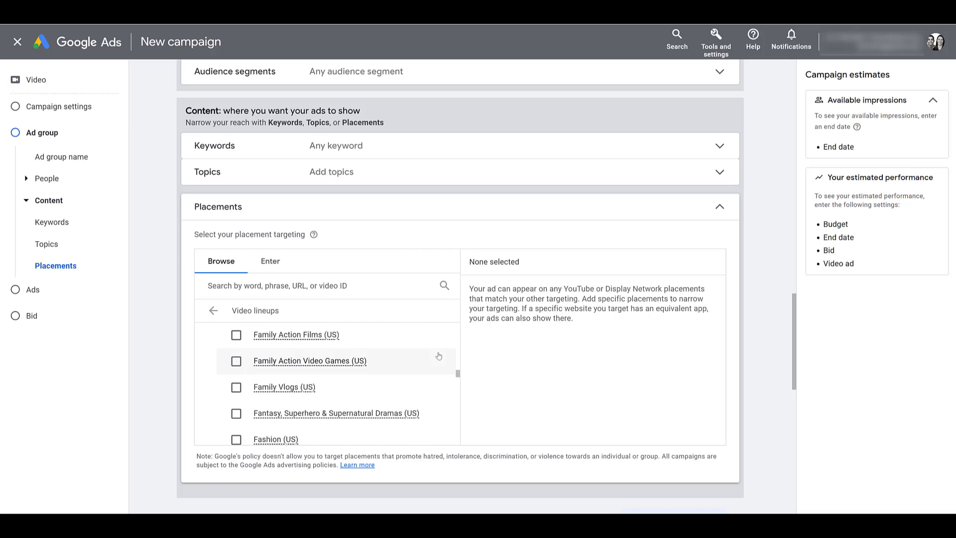
scroll(438, 355, "down", 5)
scroll(439, 356, "down", 4)
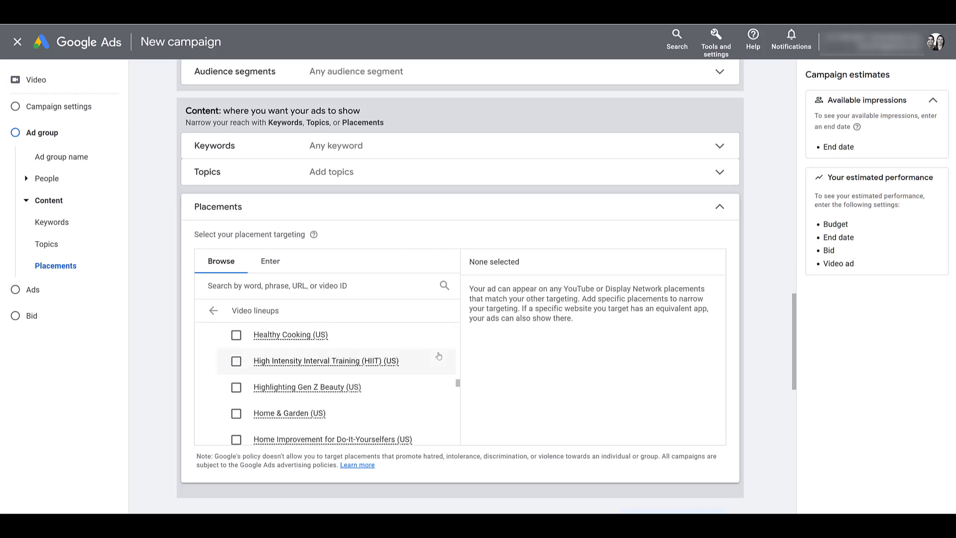
scroll(439, 355, "down", 3)
scroll(439, 355, "down", 3)
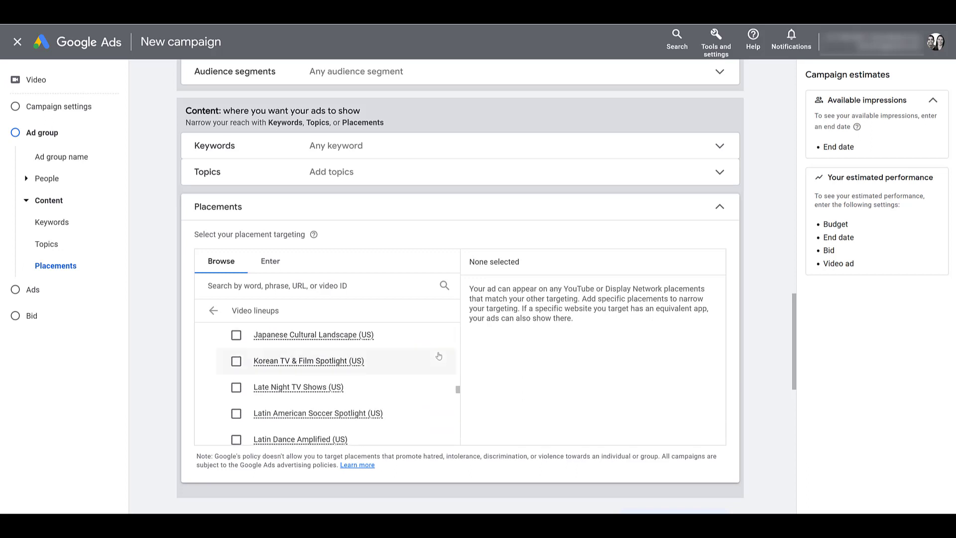
scroll(439, 355, "down", 3)
scroll(439, 355, "down", 3)
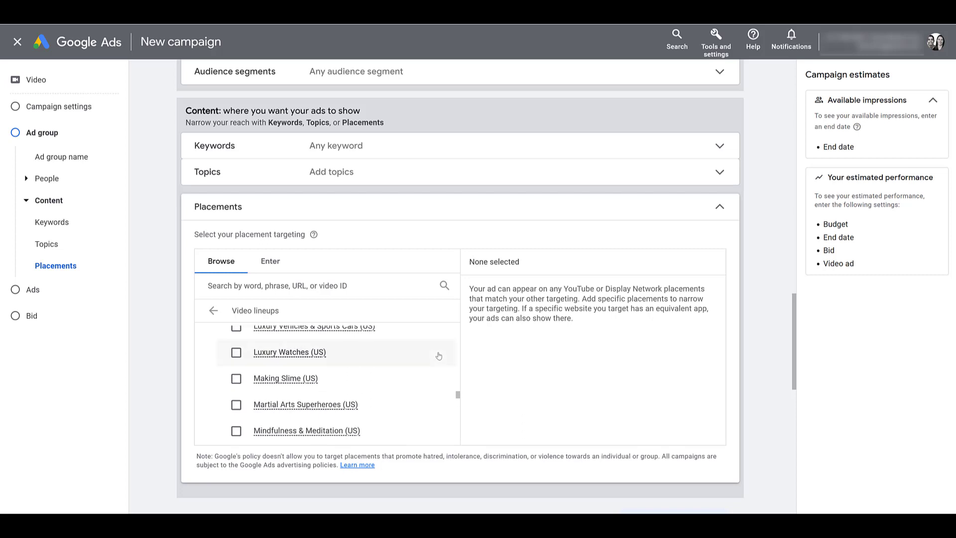
scroll(439, 355, "down", 5)
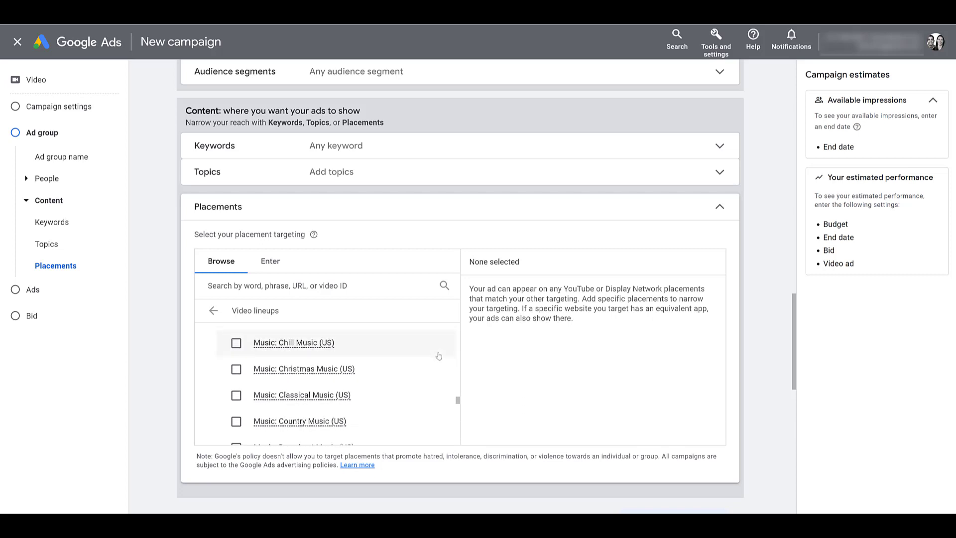
scroll(439, 356, "down", 4)
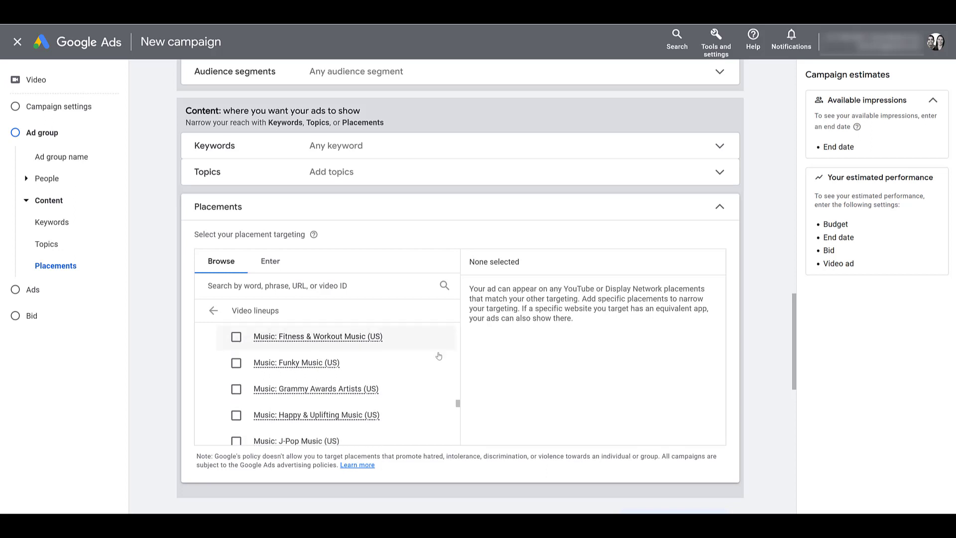
scroll(438, 355, "down", 1)
scroll(439, 356, "down", 6)
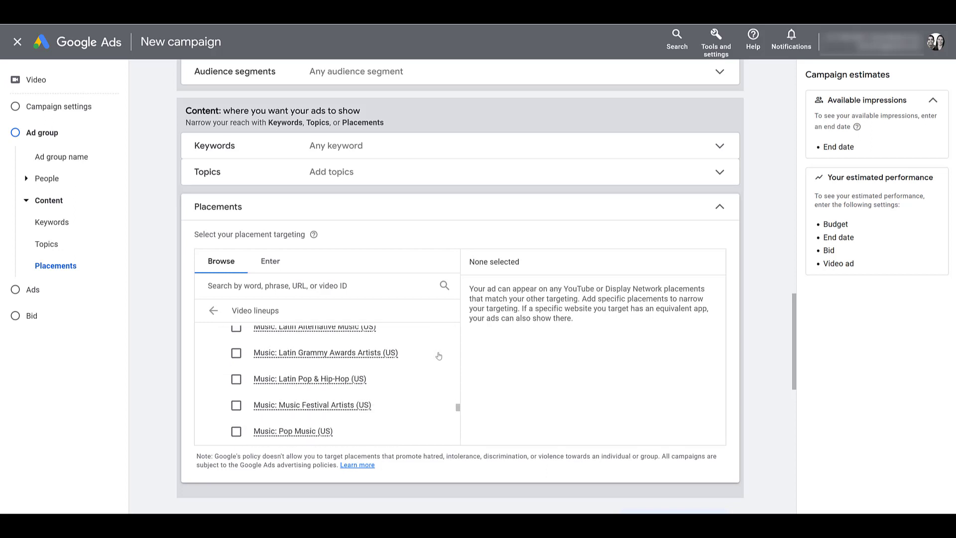
scroll(439, 355, "down", 5)
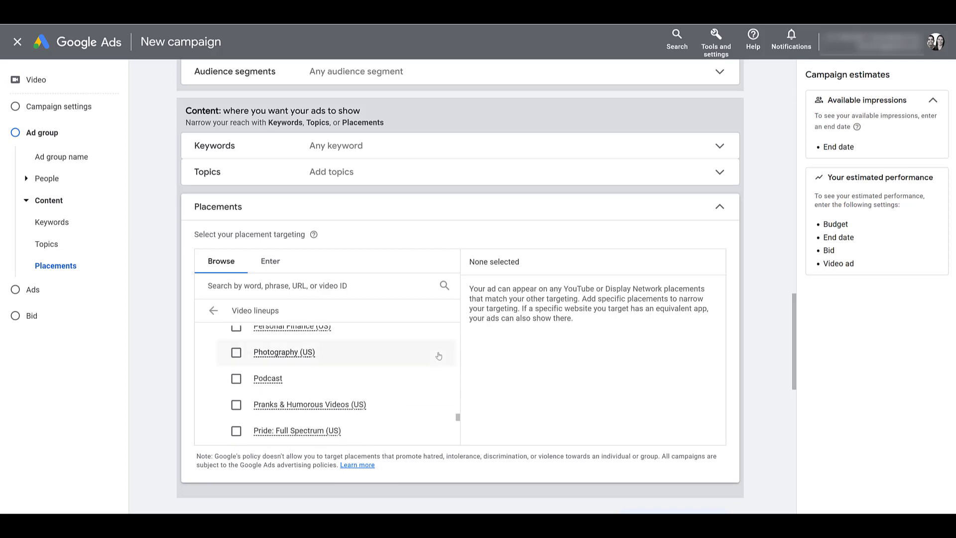
scroll(439, 356, "down", 3)
scroll(439, 356, "down", 3)
scroll(439, 355, "down", 2)
scroll(439, 356, "down", 5)
scroll(438, 355, "down", 7)
scroll(438, 355, "down", 8)
scroll(439, 356, "down", 10)
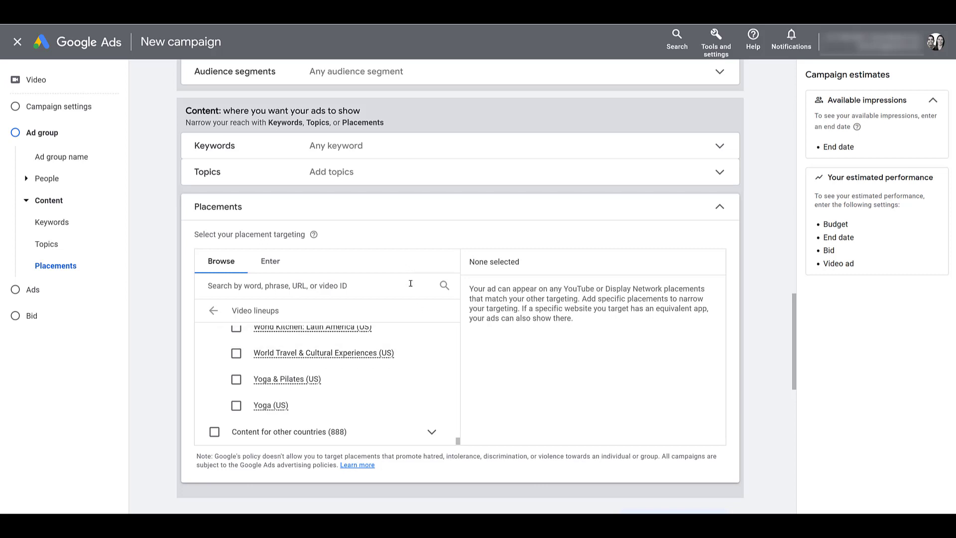
Expand Content for other countries (888) and scroll through its international lineups.
left_click(432, 433)
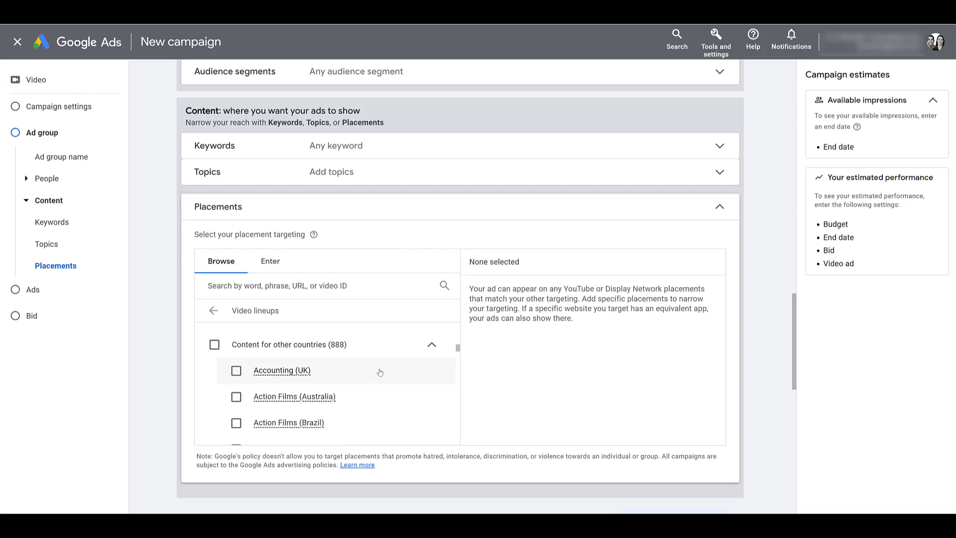
scroll(383, 397, "down", 1)
scroll(384, 397, "down", 2)
scroll(384, 397, "down", 1)
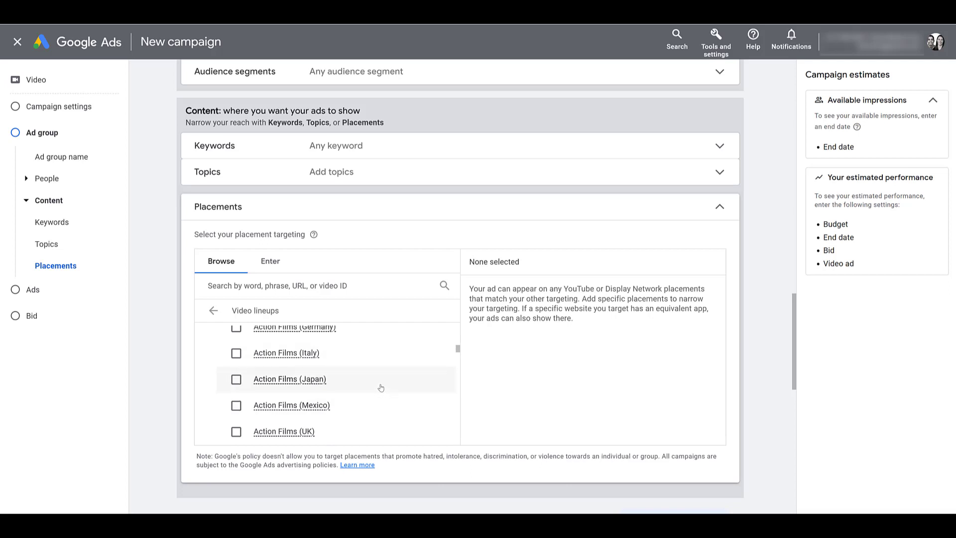
scroll(389, 360, "down", 1)
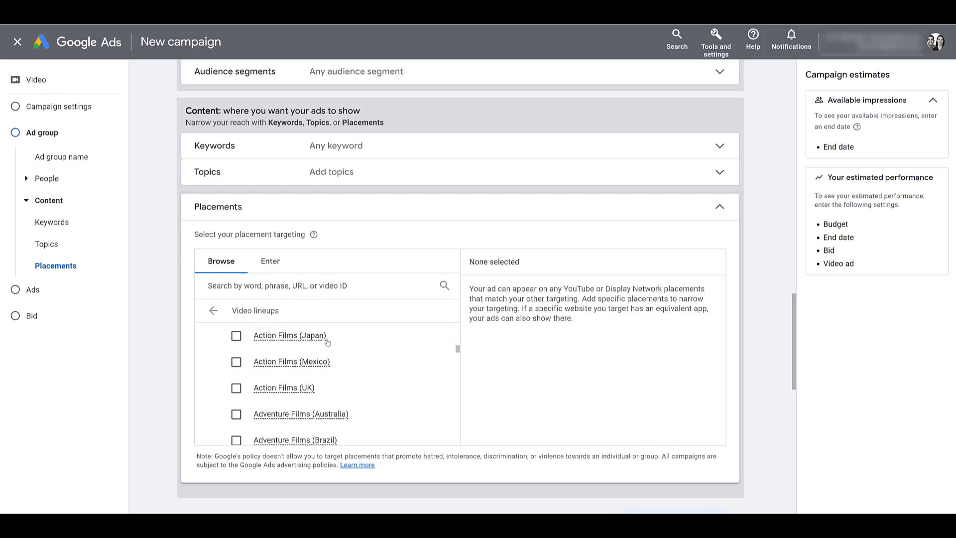
mouse_move(306, 339)
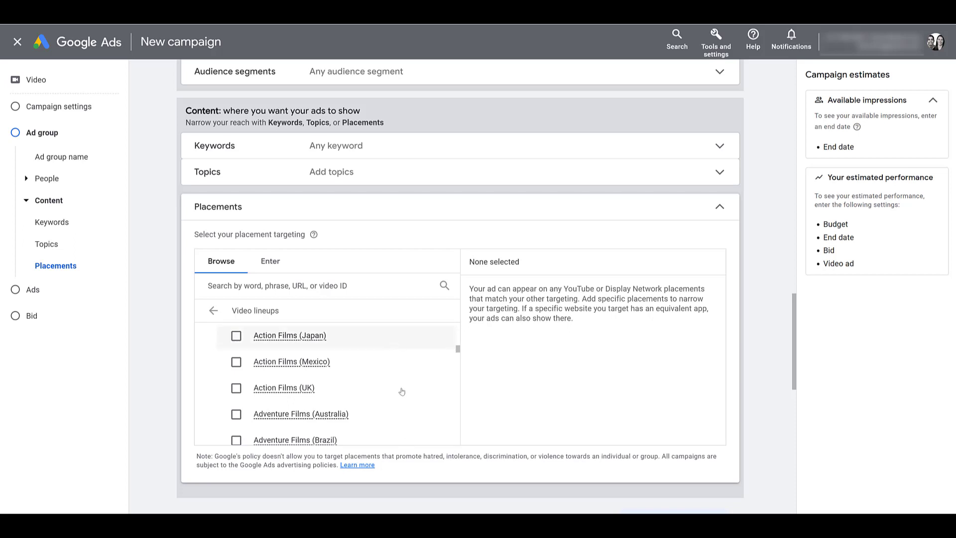
scroll(400, 407, "up", 1)
scroll(399, 408, "down", 15)
Collapse other-country lineups and select Yoga (US) and Yoga & Pilates (US) as placements.
left_click(430, 431)
left_click(237, 406)
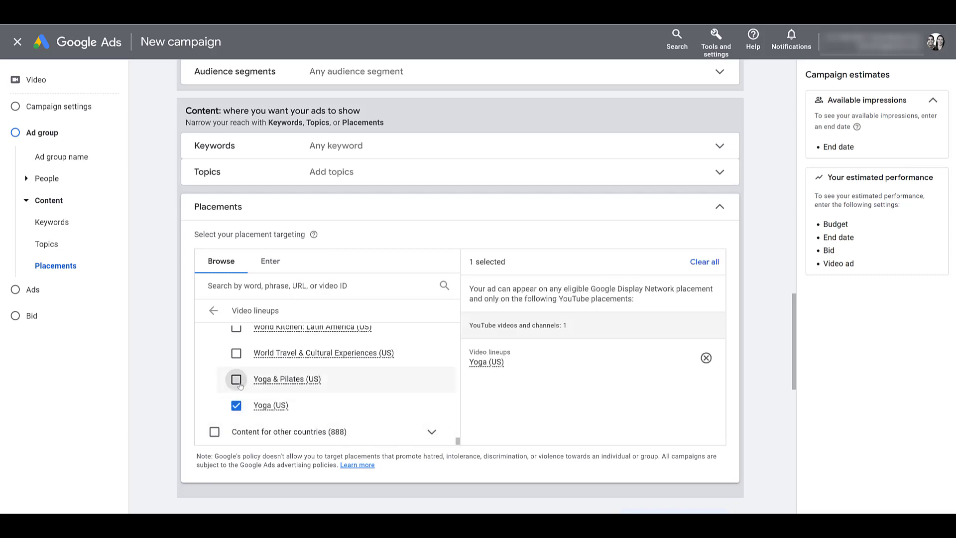
left_click(237, 380)
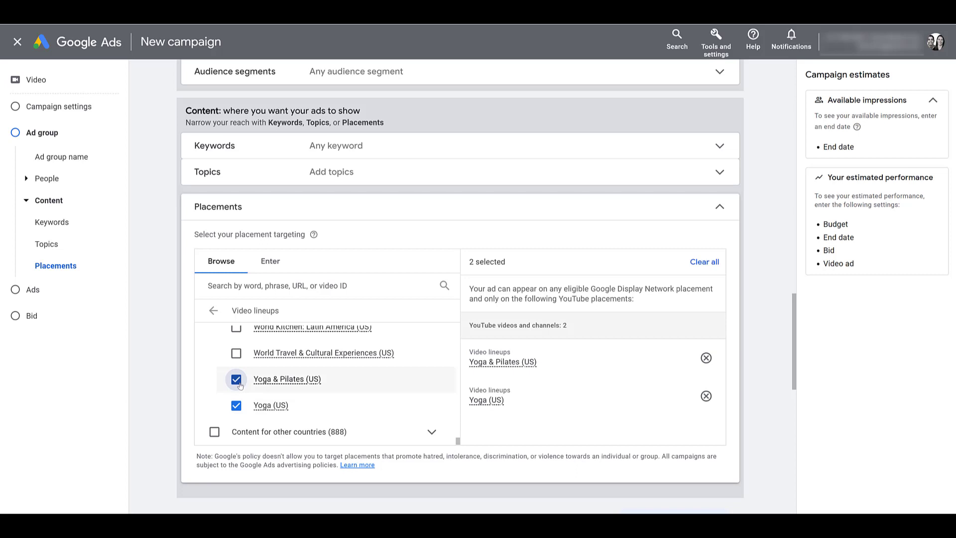
mouse_move(282, 384)
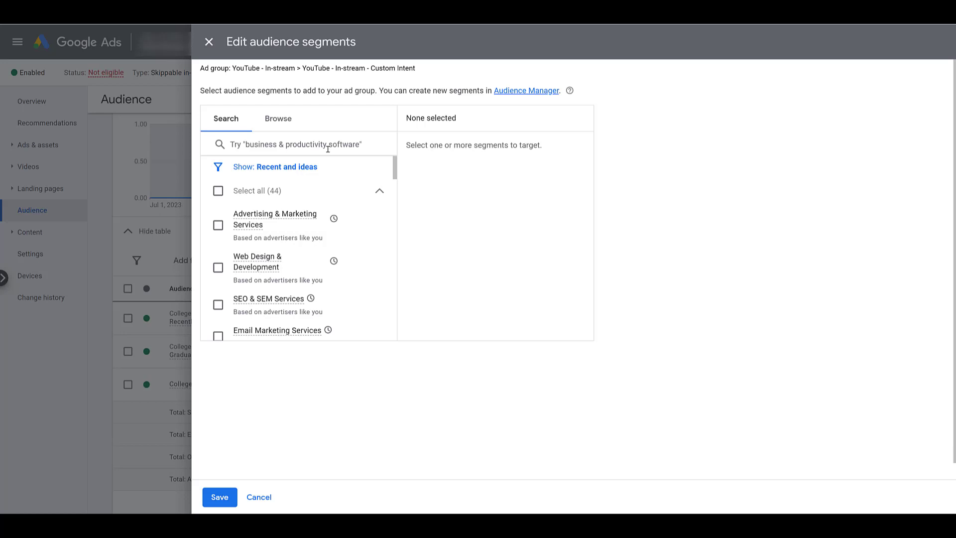
Search for and tick the Coffee Shop Regulars, Women's Media Fans and Green Living Enthusiasts segments.
left_click(327, 149)
type("coffee shop regulars")
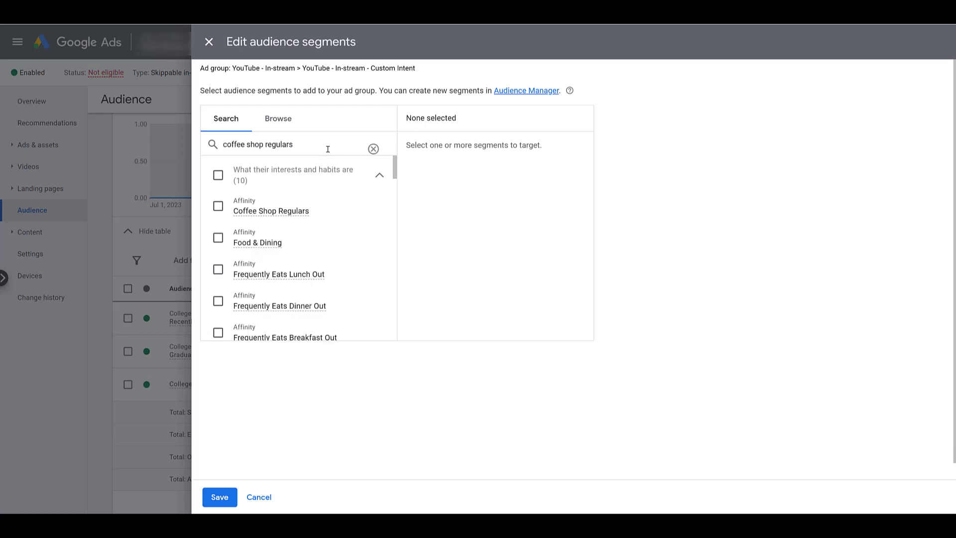
left_click(219, 208)
left_click(375, 149)
type("women's media fans")
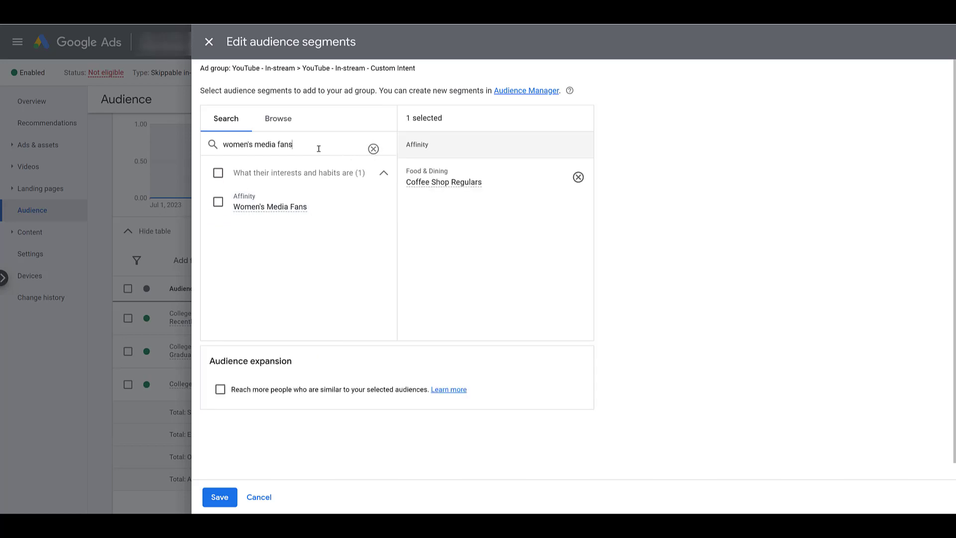
left_click(217, 204)
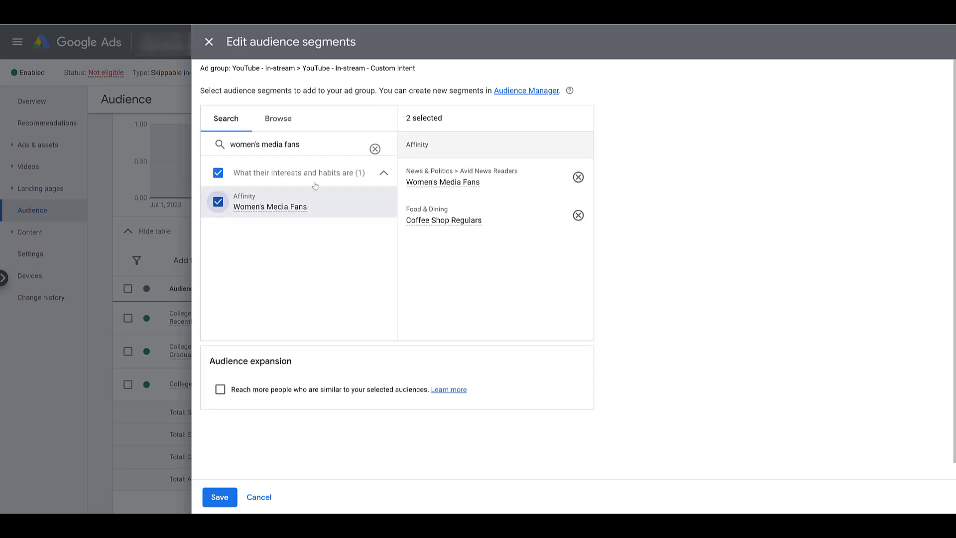
left_click(375, 149)
type("green living enthusiasts")
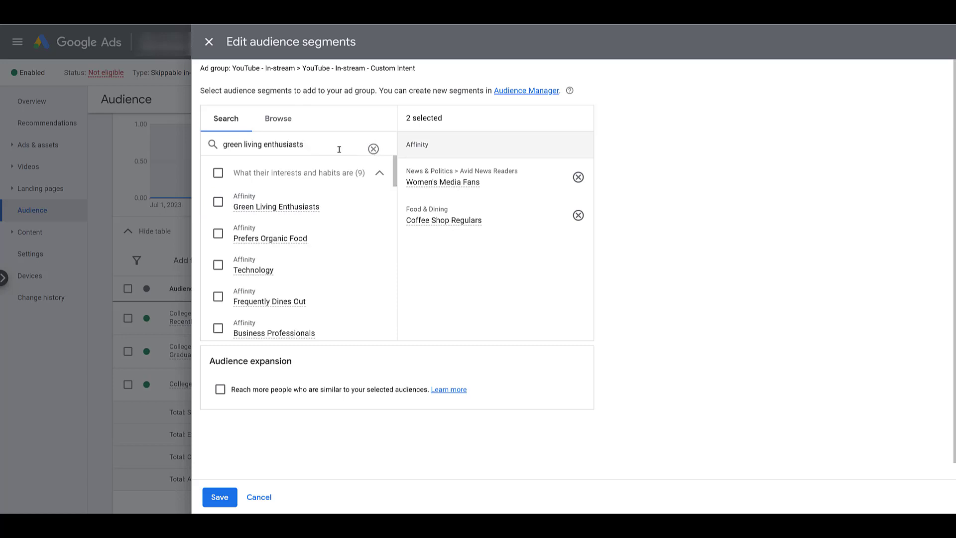
left_click(217, 203)
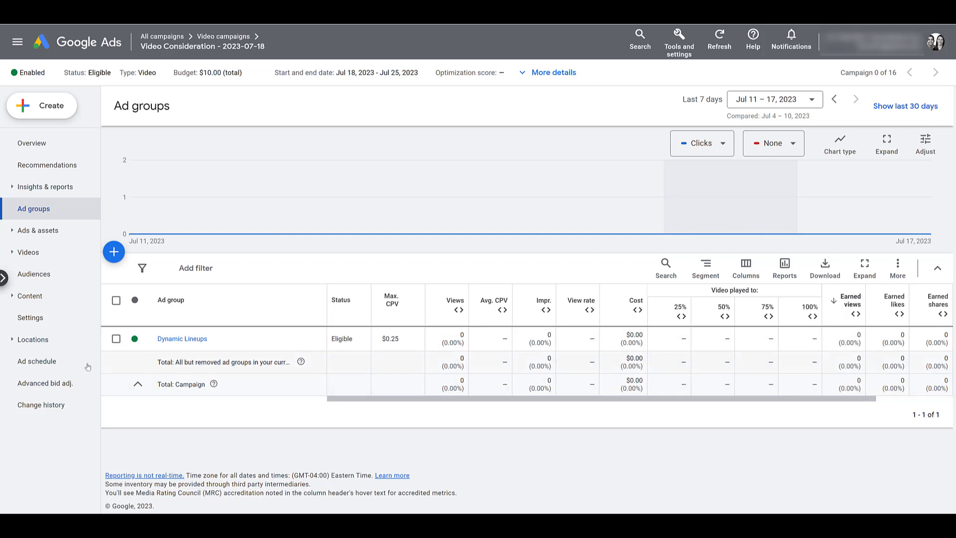
Open Content > Placements to see the eligible Yoga (US) and Yoga & Pilates (US) lineups.
left_click(13, 297)
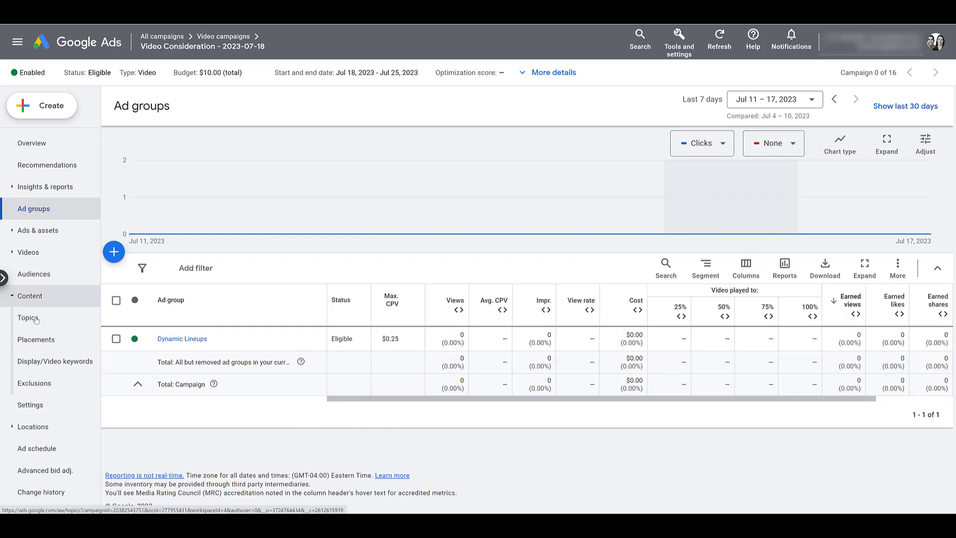
left_click(54, 342)
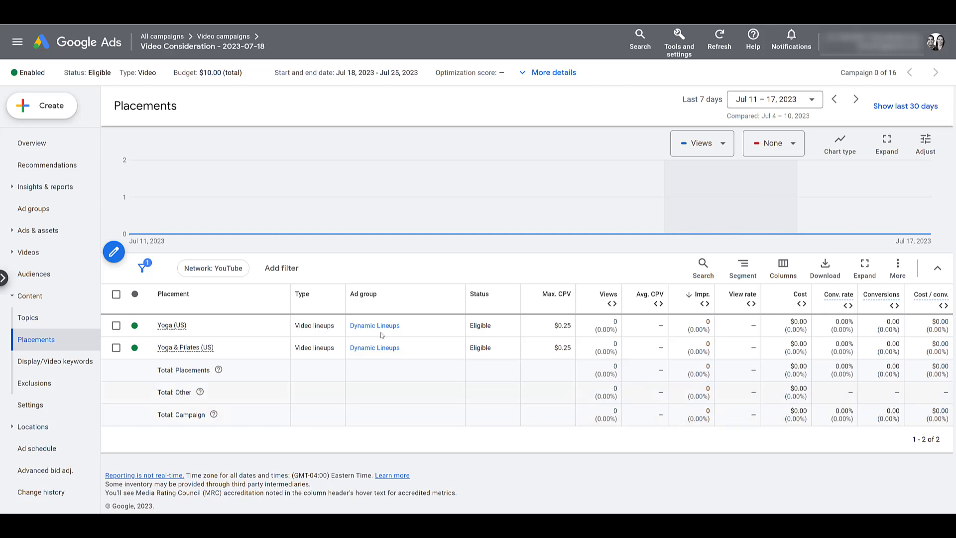
Open the 'Where ads showed' view of the Insights & reports 'When & where ads showed' report.
left_click(10, 192)
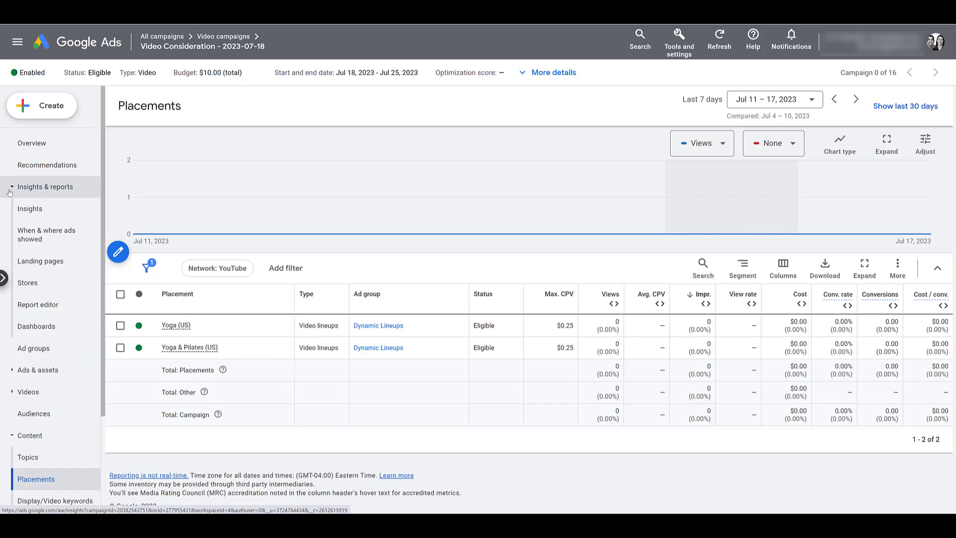
left_click(58, 248)
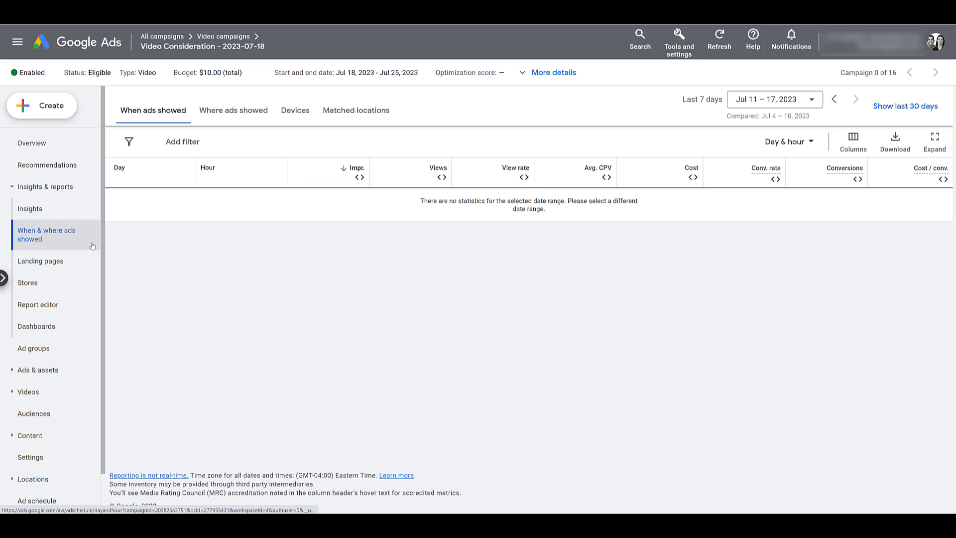
left_click(240, 119)
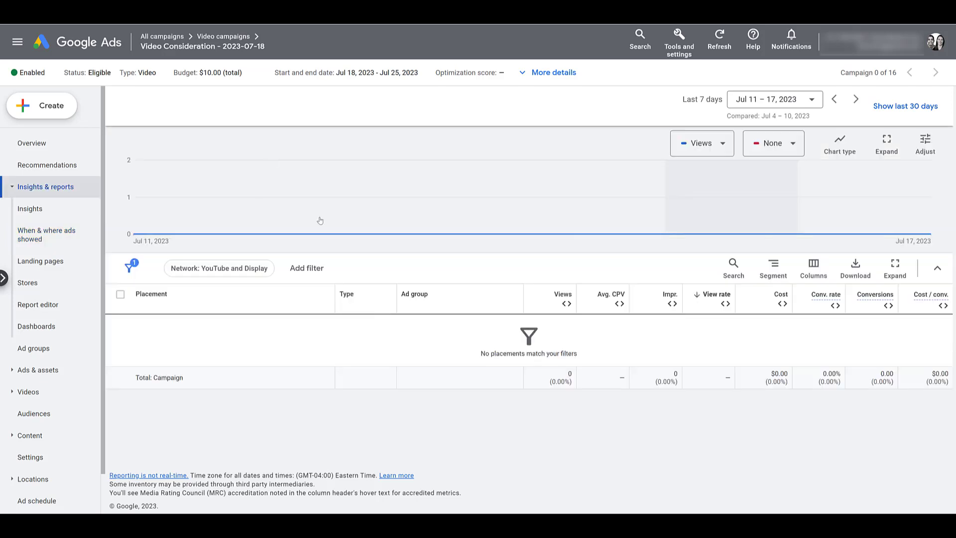